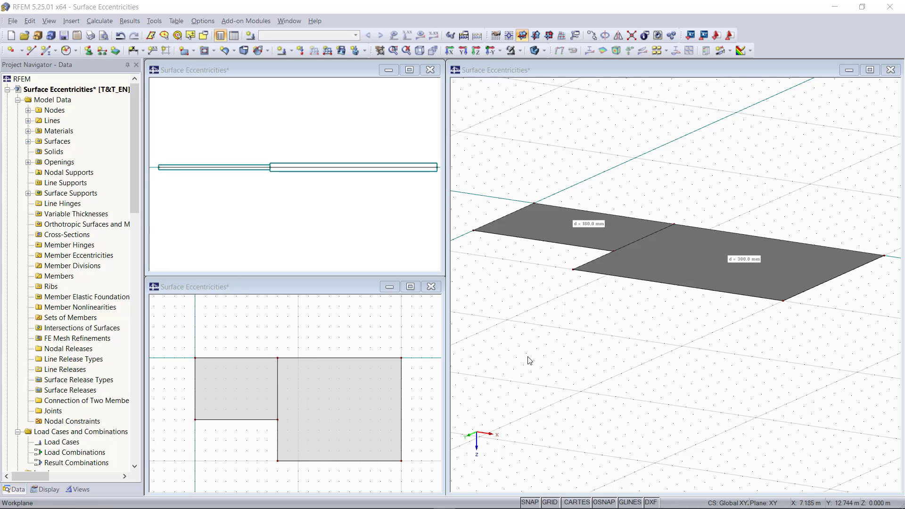
{"action": "left_click", "coordinate": [574, 233]}
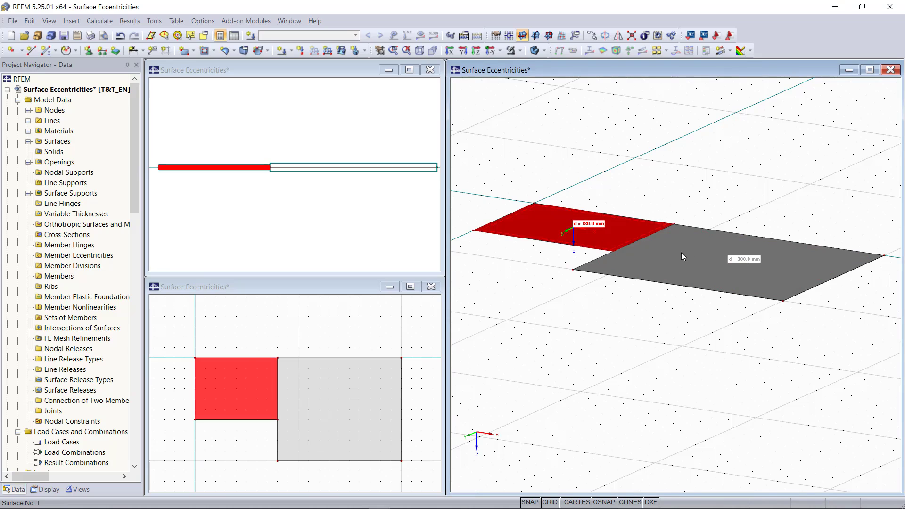
{"action": "left_click", "coordinate": [683, 253]}
{"action": "left_click", "coordinate": [614, 337]}
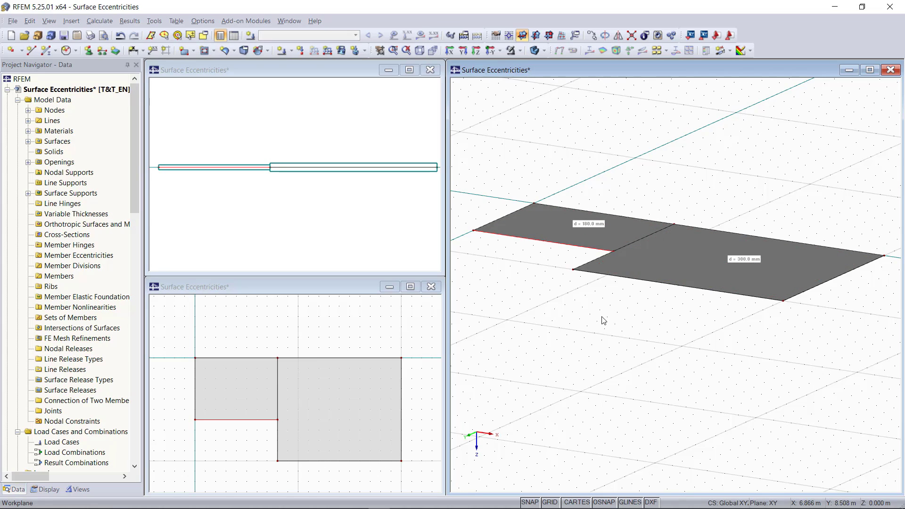
Set the solid model's surface rendering to the last of the filled options that include thickness.
{"action": "left_click", "coordinate": [56, 489]}
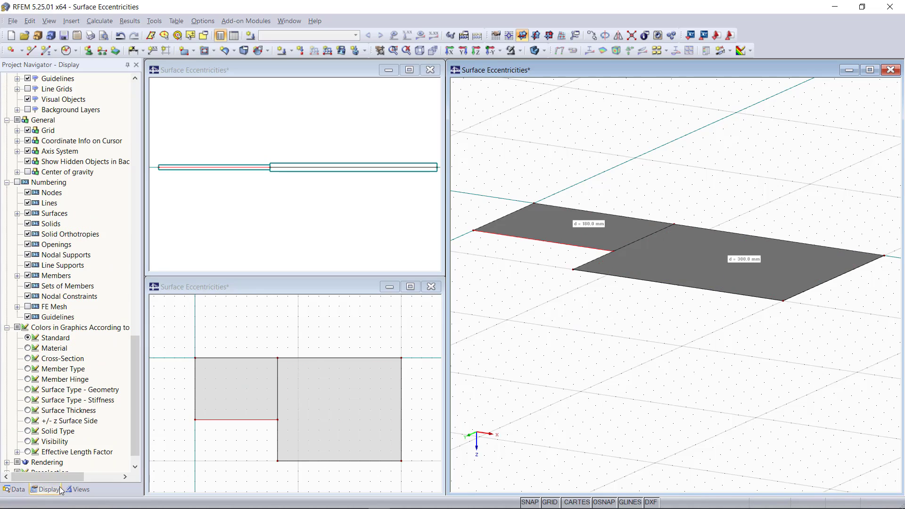
{"action": "scroll", "coordinate": [79, 411], "scroll_direction": "down", "scroll_amount": 1}
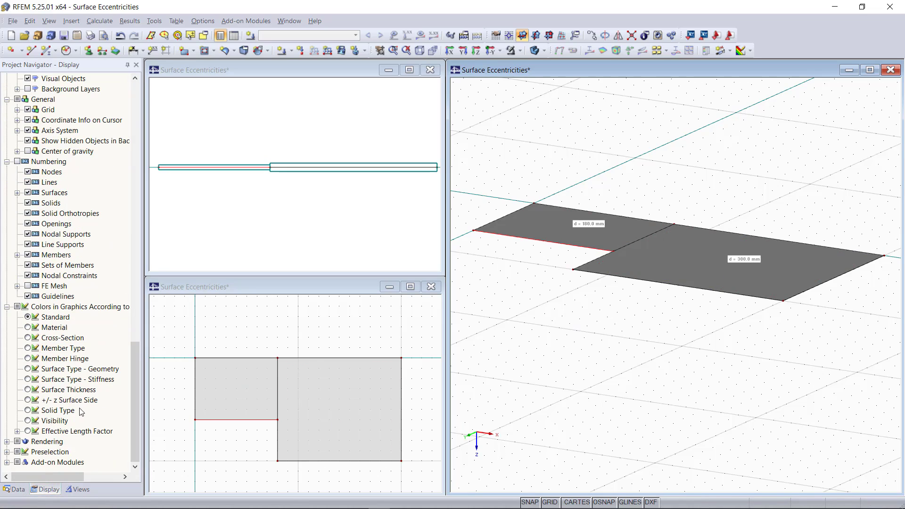
{"action": "left_click", "coordinate": [6, 442]}
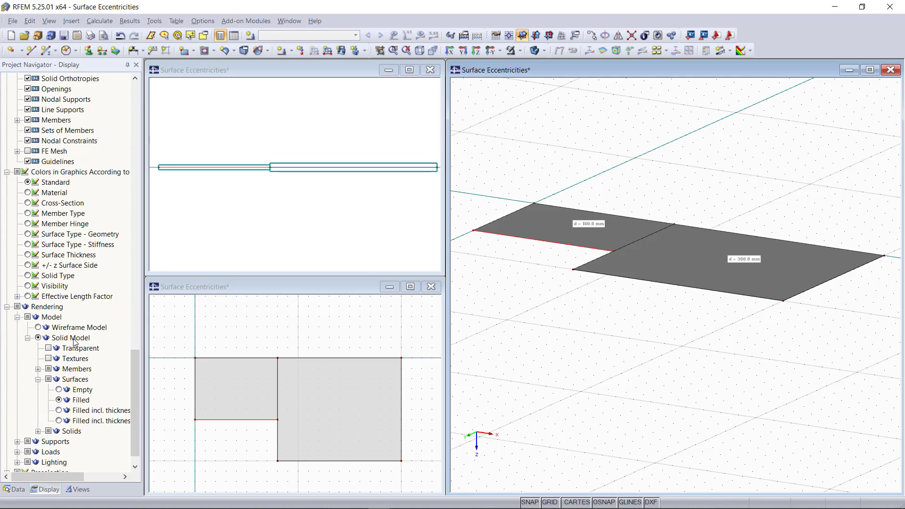
{"action": "left_click", "coordinate": [59, 420]}
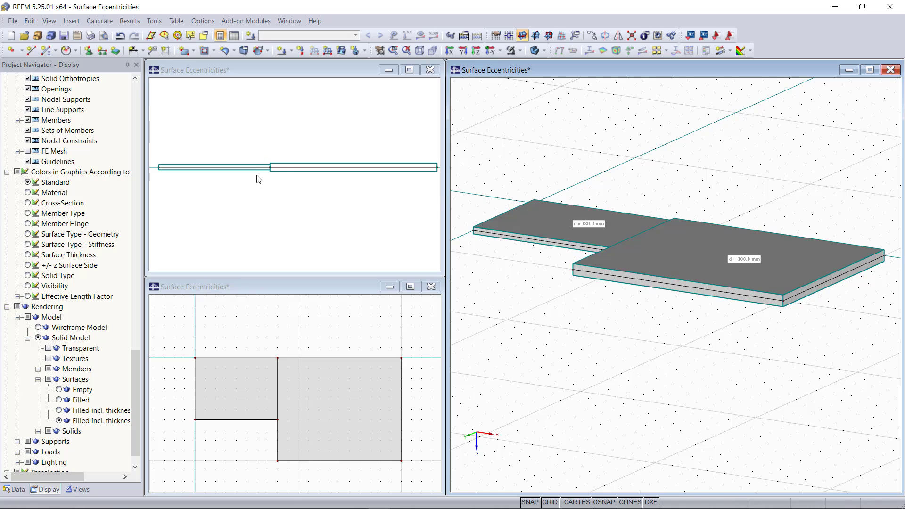
Set the eccentricity ez of the 180 mm thick surface to -60 mm and check the joint in the side view.
{"action": "double_click", "coordinate": [550, 228]}
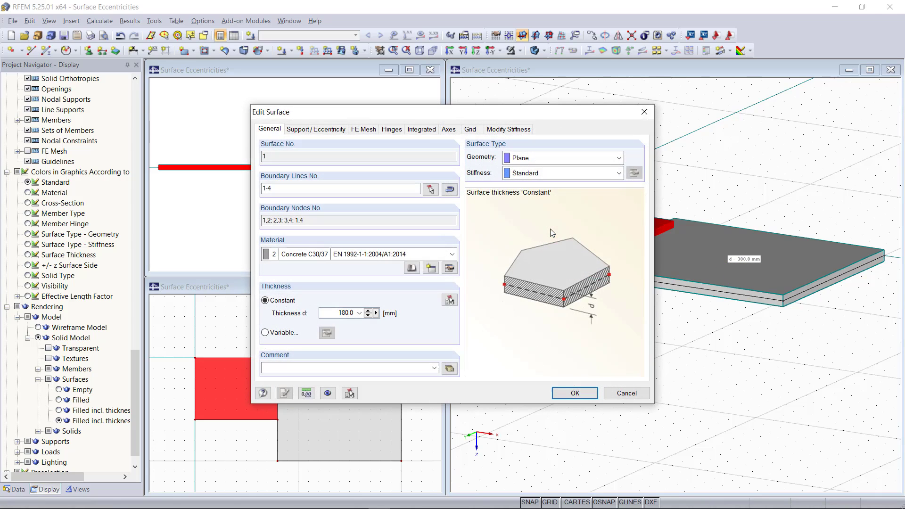
{"action": "left_click", "coordinate": [327, 130]}
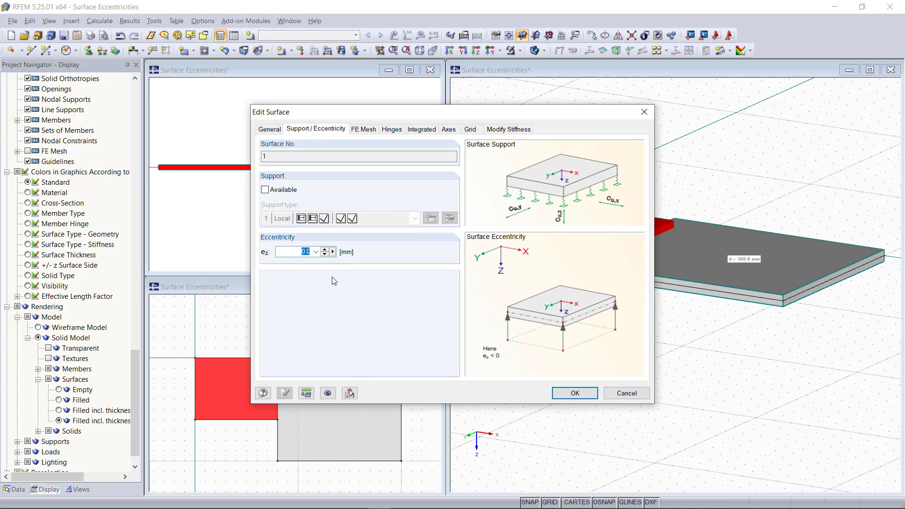
{"action": "type", "text": "-60"}
{"action": "left_click", "coordinate": [564, 395]}
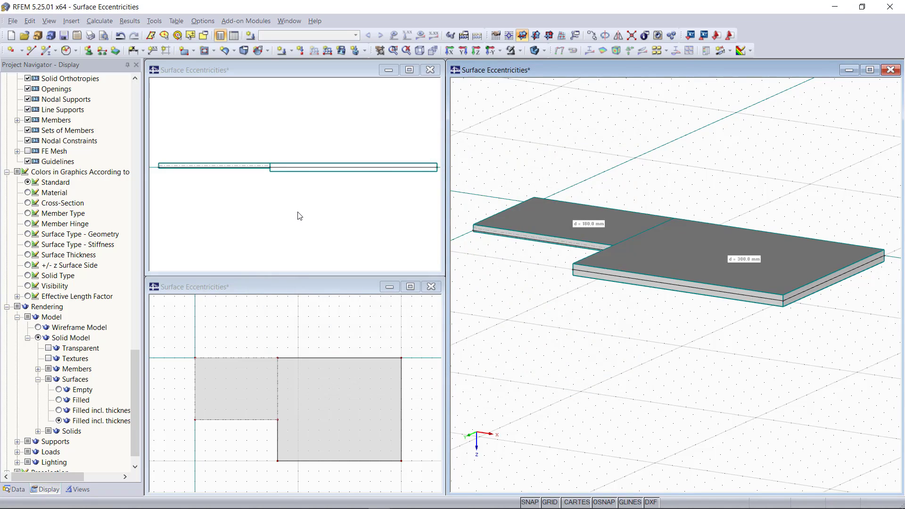
{"action": "scroll", "coordinate": [269, 149], "scroll_direction": "up", "scroll_amount": 3}
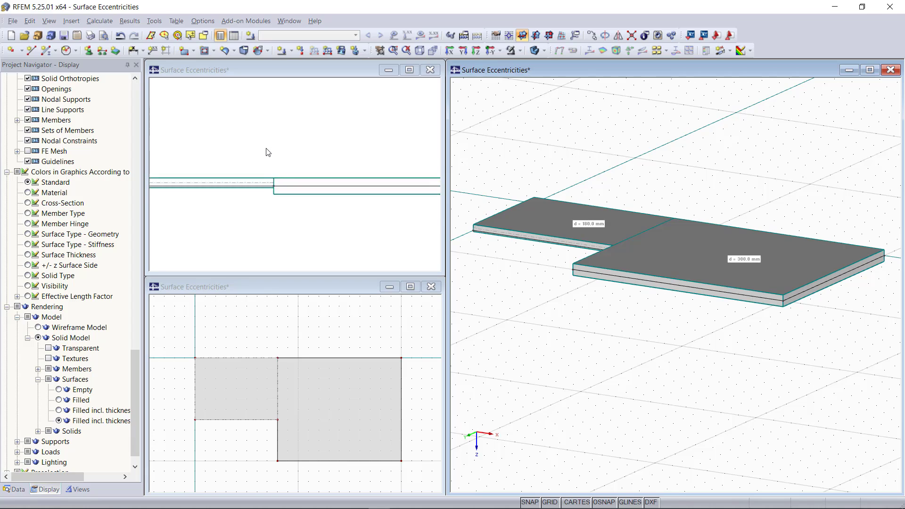
{"action": "scroll", "coordinate": [267, 152], "scroll_direction": "up", "scroll_amount": 2}
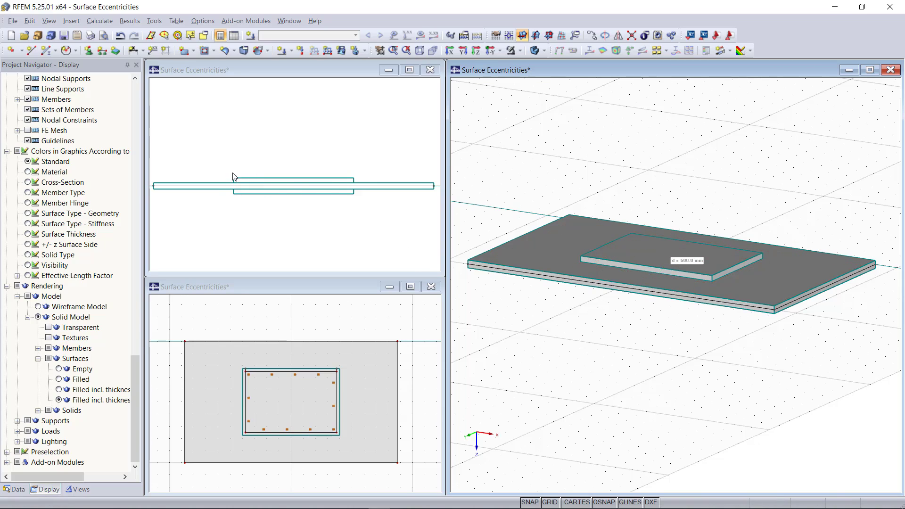
Set the eccentricity ez of the 500 mm thick inner surface to 150 mm.
{"action": "left_click", "coordinate": [544, 269]}
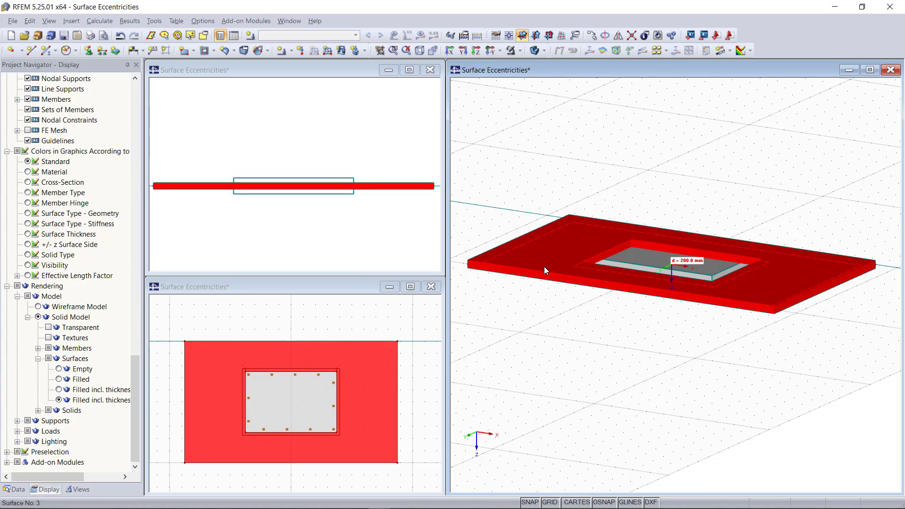
{"action": "left_click", "coordinate": [606, 262]}
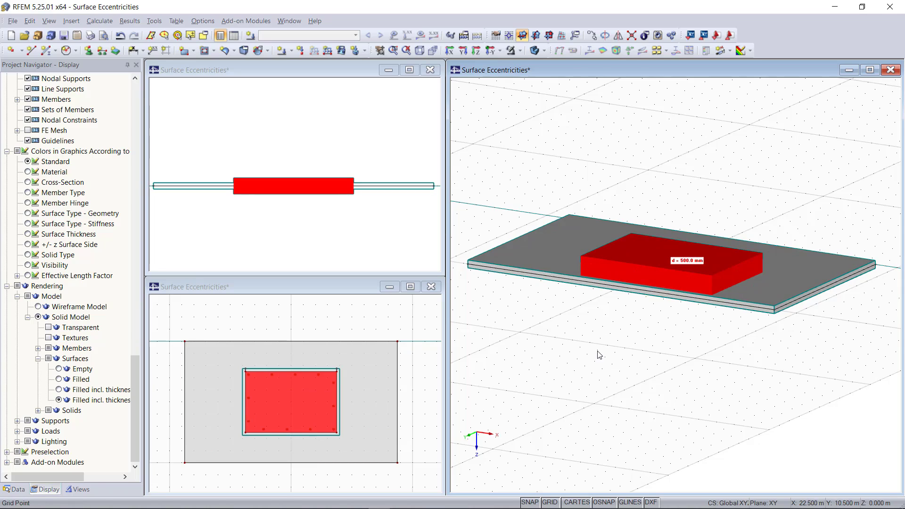
{"action": "double_click", "coordinate": [626, 262]}
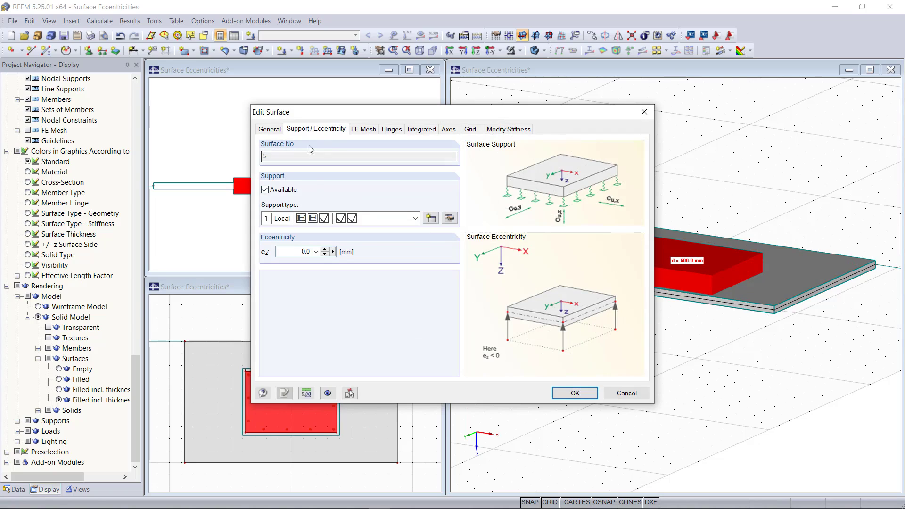
{"action": "double_click", "coordinate": [305, 252]}
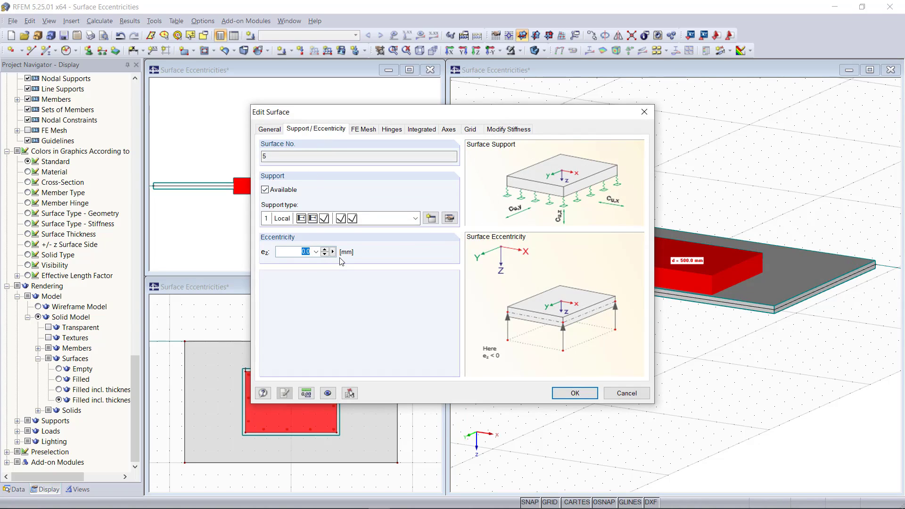
{"action": "type", "text": "150"}
{"action": "left_click", "coordinate": [586, 394]}
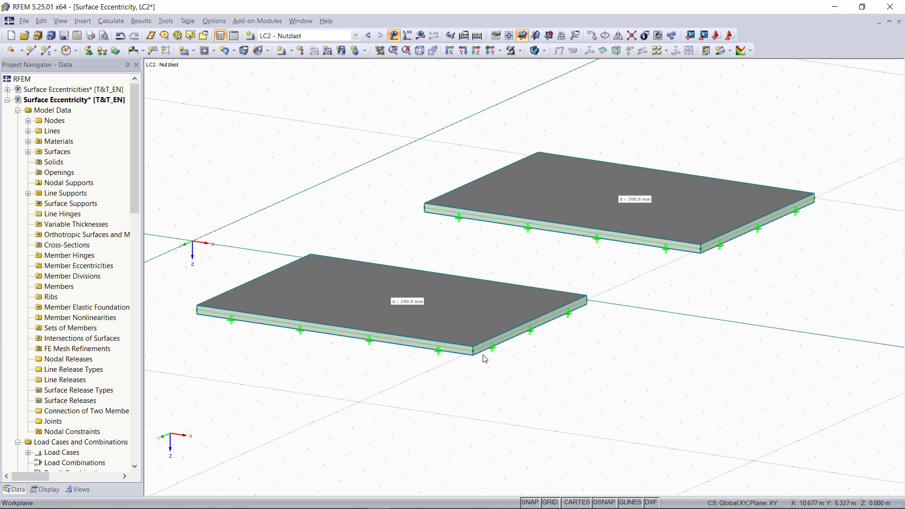
Set the eccentricity ez of the front slab, surface 2, to -300 mm.
{"action": "double_click", "coordinate": [426, 336]}
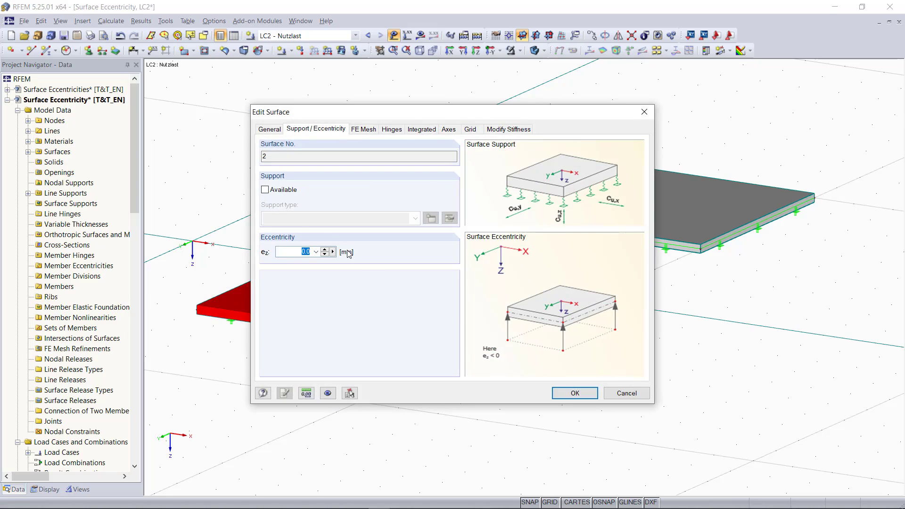
{"action": "type", "text": "-300"}
{"action": "key", "text": "Return"}
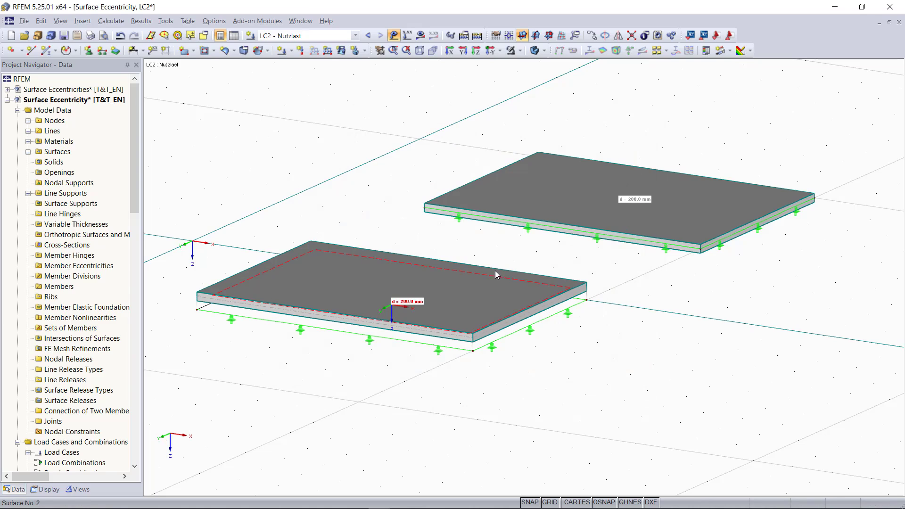
Apply a uniform 2.50 kN/m² surface load in global ZL to both slabs in LC2 and display the load values.
{"action": "left_click", "coordinate": [345, 53]}
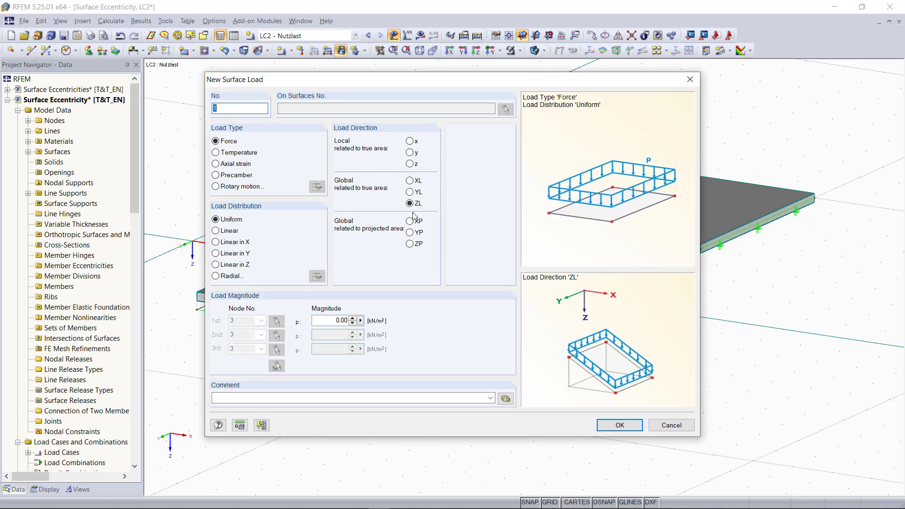
{"action": "left_click", "coordinate": [336, 320]}
{"action": "type", "text": "2.50"}
{"action": "left_click", "coordinate": [619, 425]}
{"action": "left_click", "coordinate": [463, 308]}
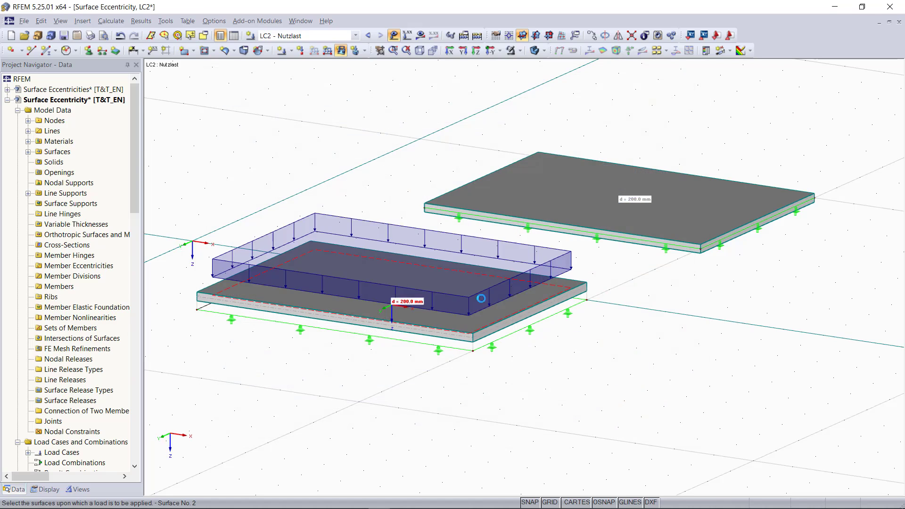
{"action": "left_click", "coordinate": [622, 212]}
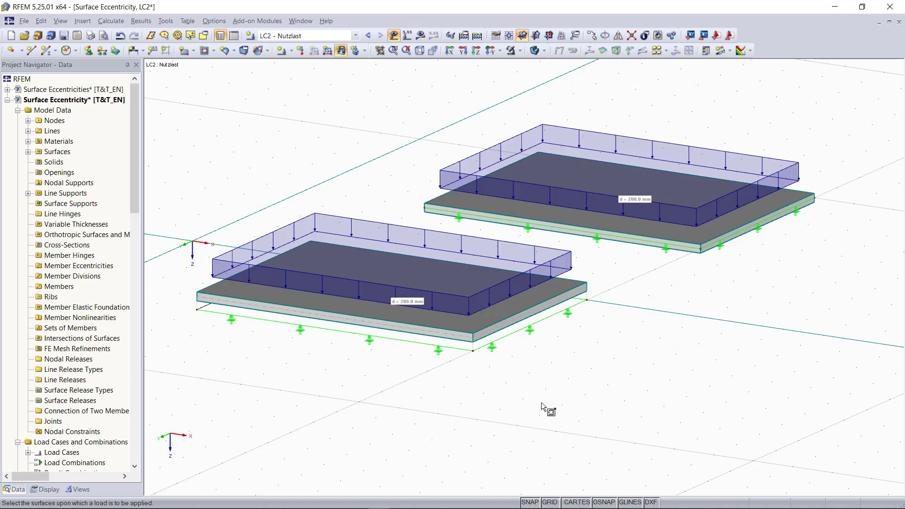
{"action": "key", "text": "Escape"}
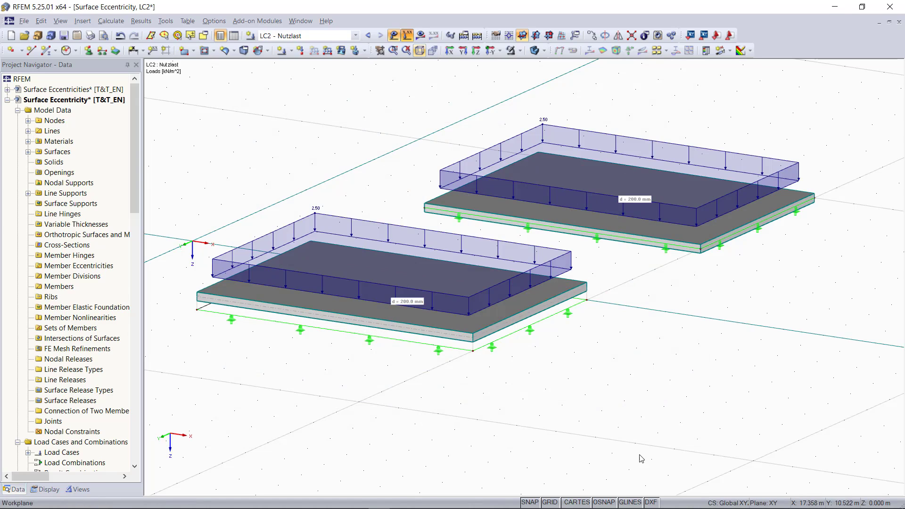
{"action": "left_click", "coordinate": [410, 37]}
Display the LC2 basic internal force mx as contours on both slabs, without the slab thickness or the loads.
{"action": "left_click", "coordinate": [477, 35]}
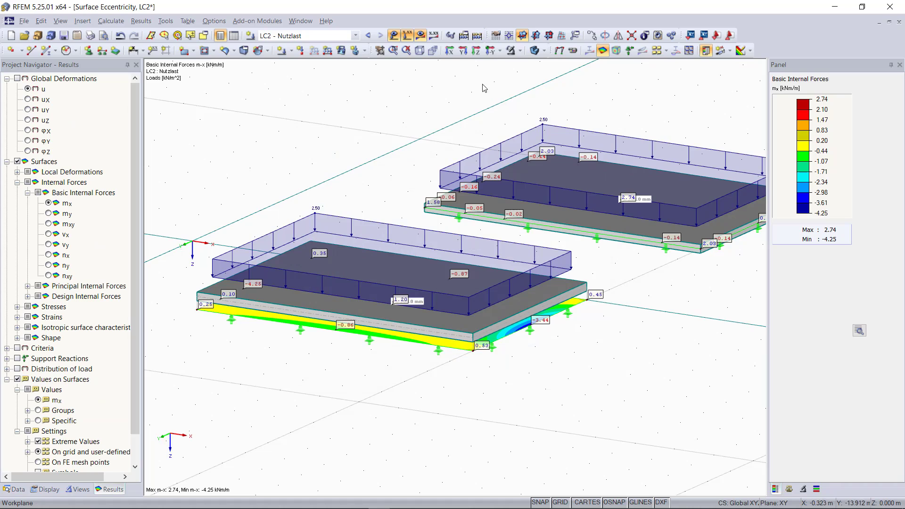
{"action": "left_click", "coordinate": [544, 51]}
{"action": "left_click", "coordinate": [549, 67]}
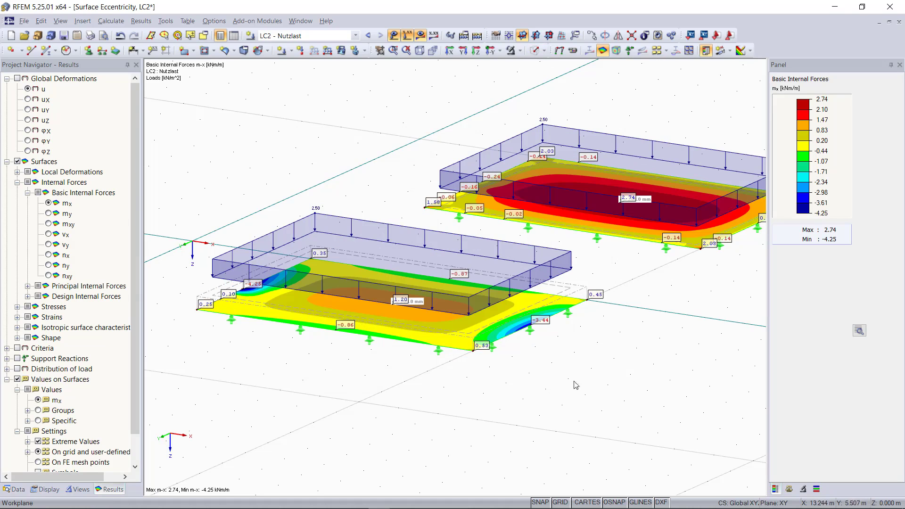
{"action": "left_click", "coordinate": [408, 36]}
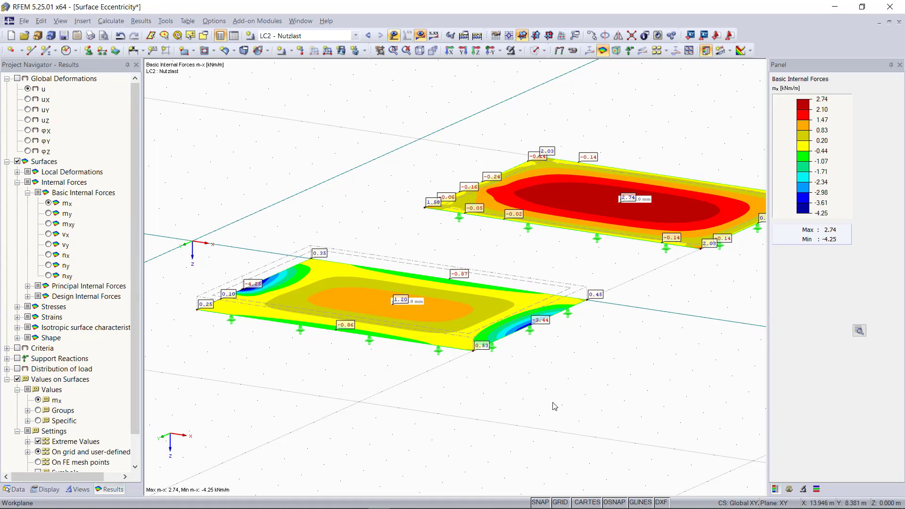
{"action": "middle_click_drag", "start_coordinate": [651, 406], "coordinate": [674, 396], "text": "ctrl"}
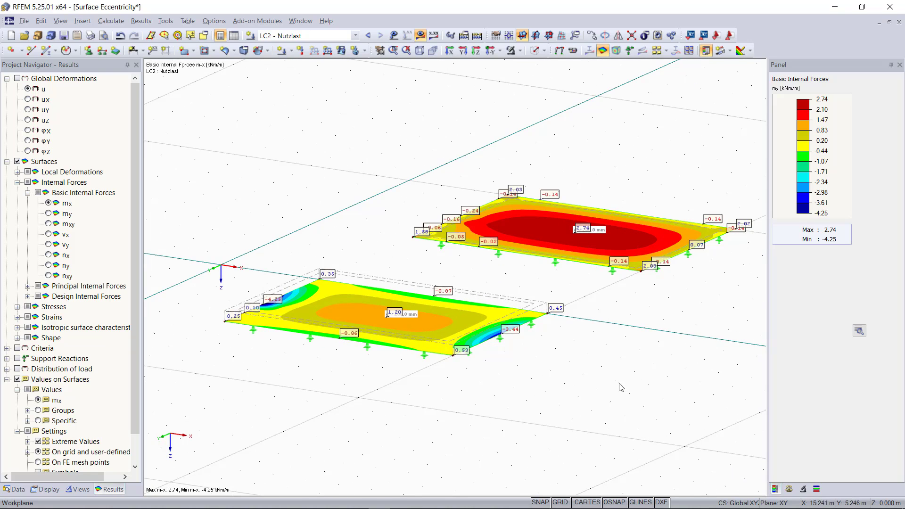
Compare the basic internal forces my and mx of the two slabs.
{"action": "left_click", "coordinate": [55, 214]}
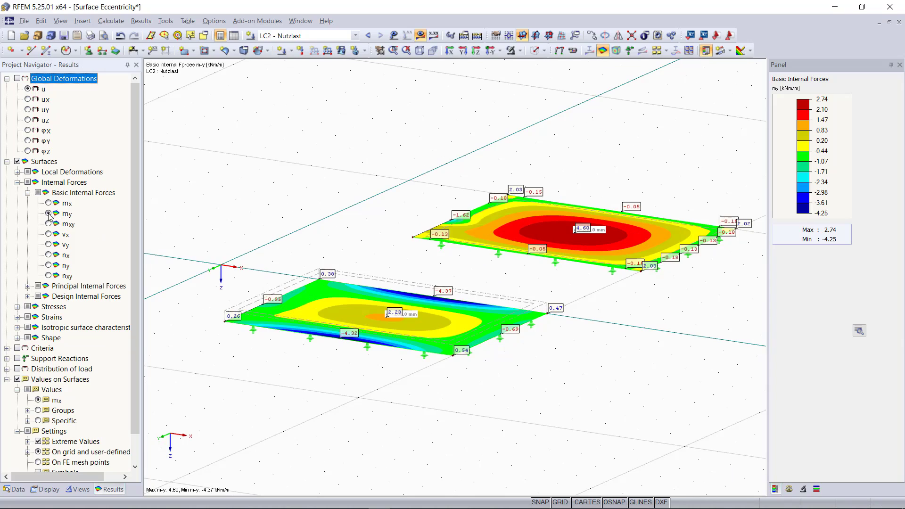
{"action": "left_click", "coordinate": [53, 206]}
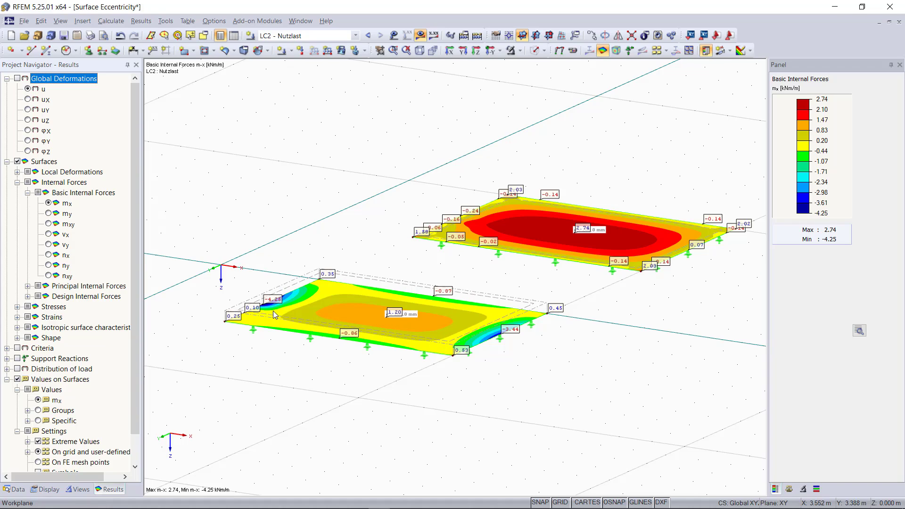
{"action": "left_click", "coordinate": [49, 214]}
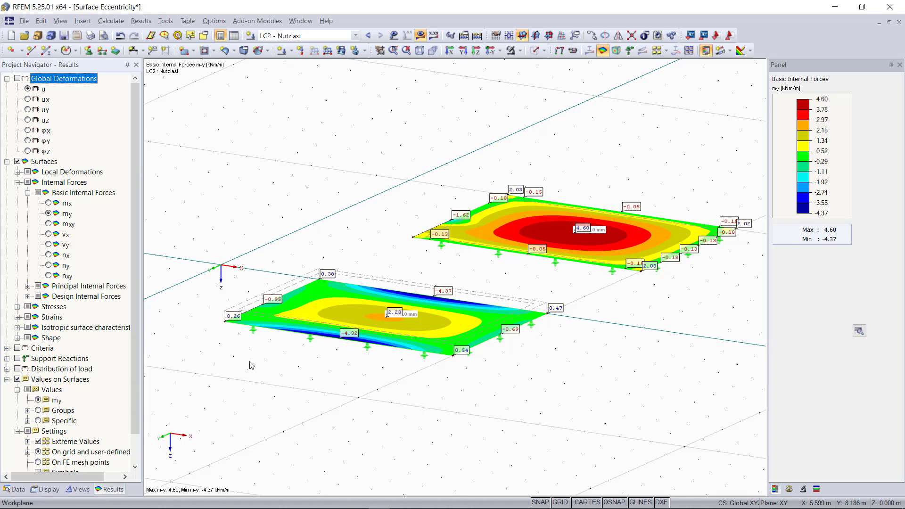
{"action": "left_click", "coordinate": [49, 202]}
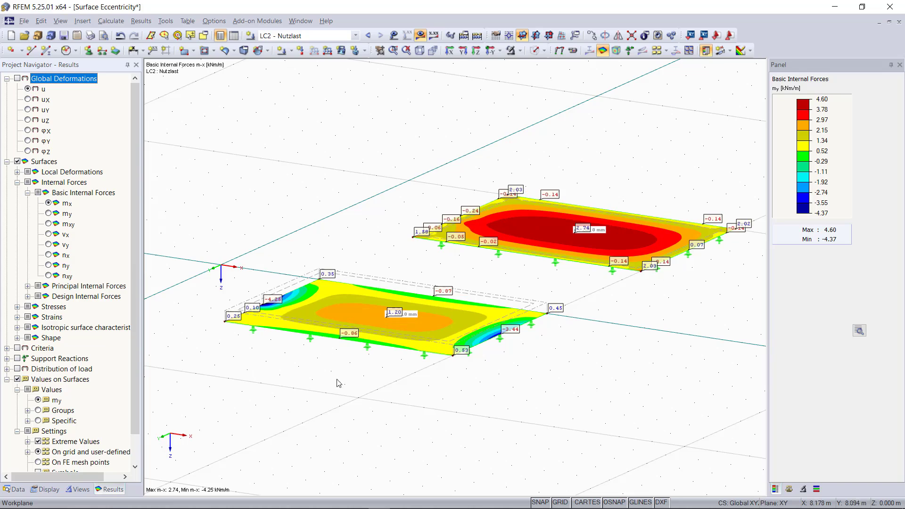